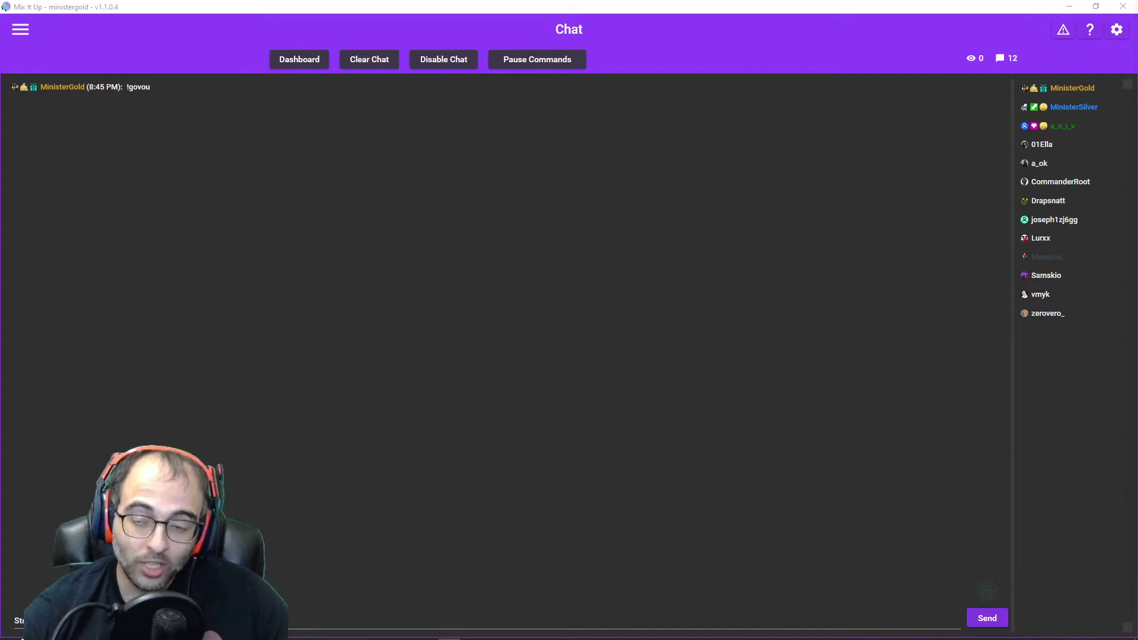
Step: Bring the joystick display window onto the main screen briefly, then move it back off
key("alt+Tab")
left_click_drag(1137, 243, 641, 225)
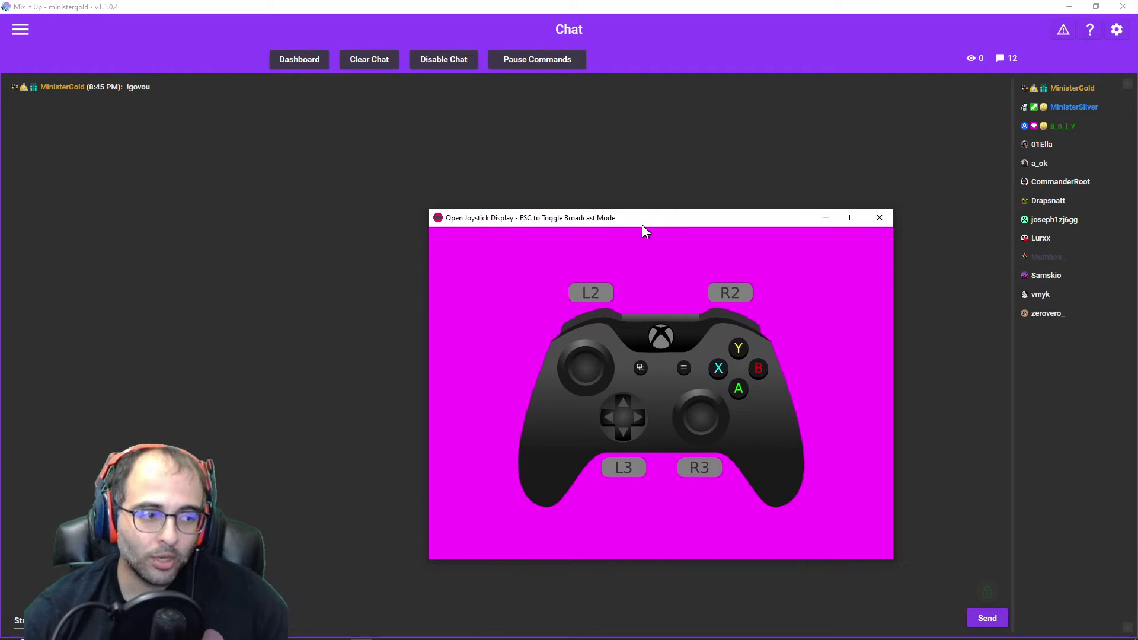
left_click_drag(641, 226, 1137, 237)
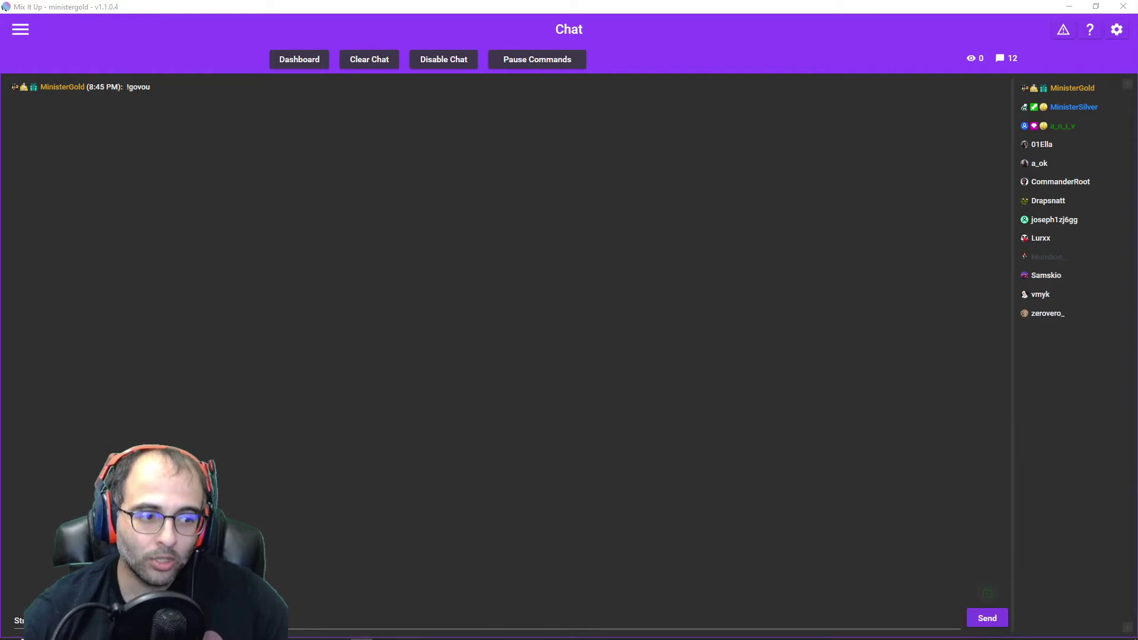
key("alt+Tab")
key("alt+Tab")
key("alt+Tab")
key("alt+Tab")
key("alt+Tab")
key("alt+Tab")
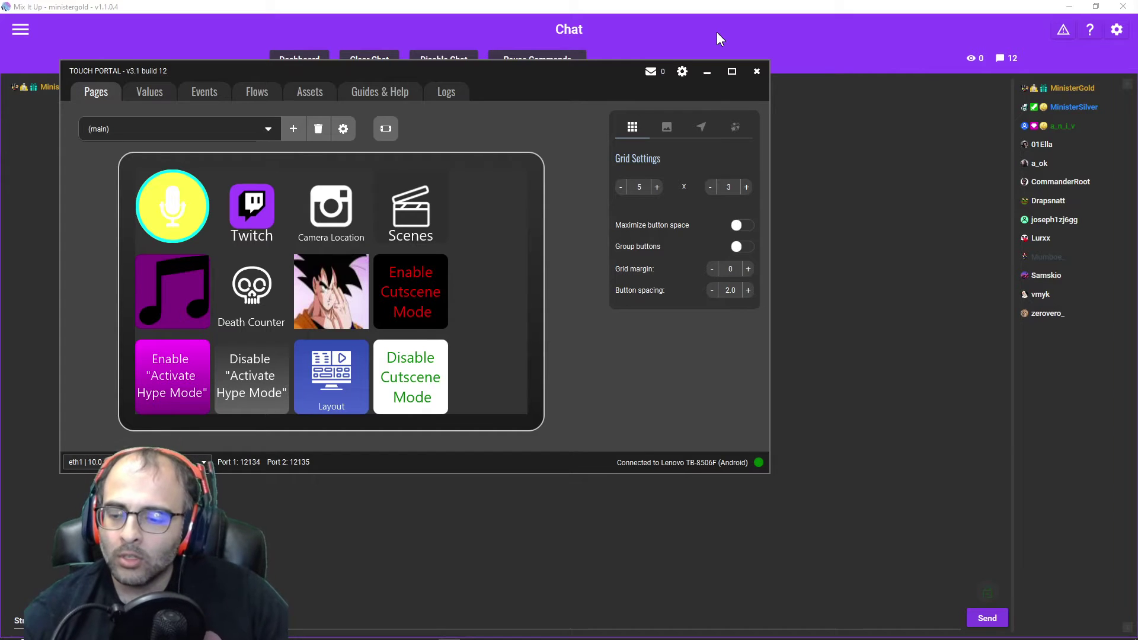
Step: Switch to the Firefox window showing the OBS Autostarter forum page
key("alt+Tab")
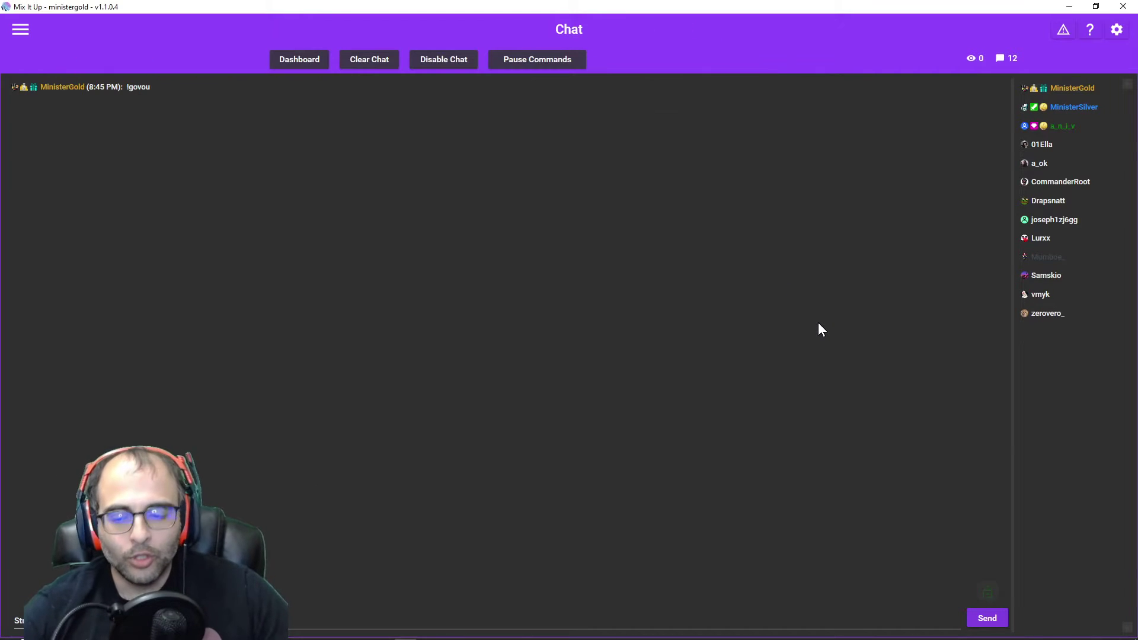
key("alt+Tab")
key("alt+Tab")
key("alt+Tab")
key("alt+shift+Tab")
key("alt+shift+Tab")
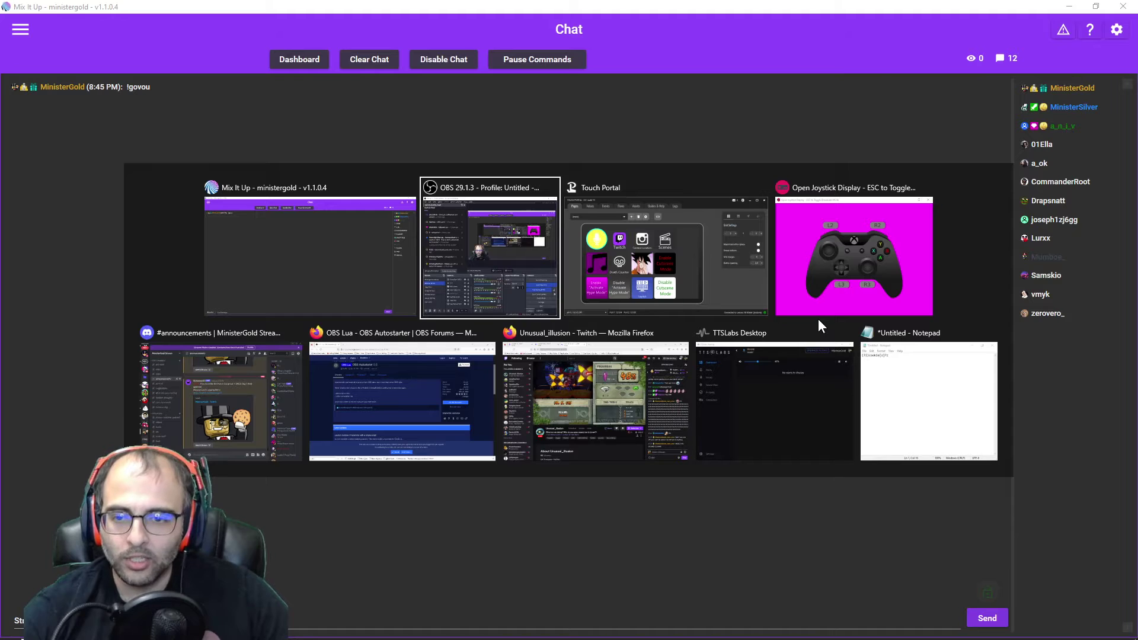
key("alt+Tab")
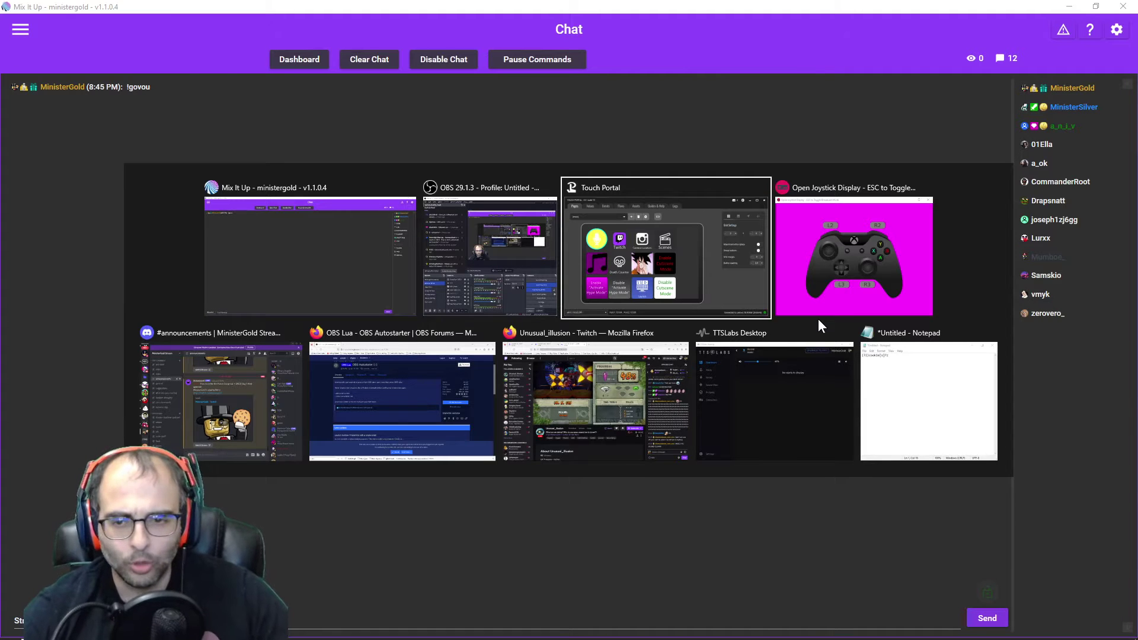
key("alt+Tab")
key("alt+Tab")
key("alt+Tab")
key("alt+shift+Tab")
key("alt+shift+Tab")
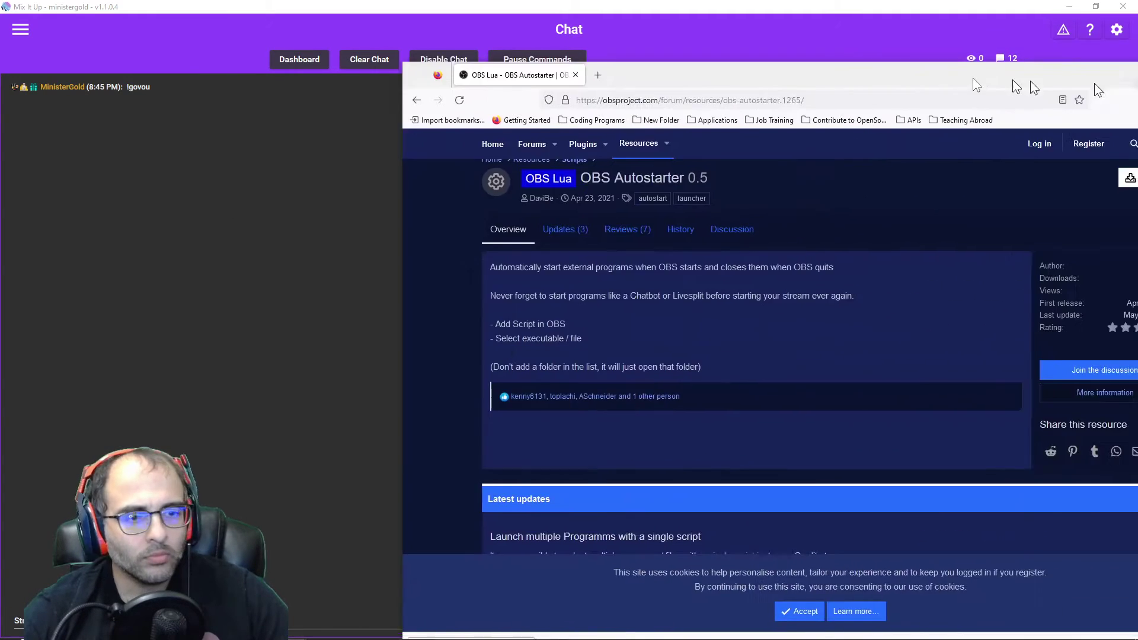
Step: Move the forum window onto the main monitor, maximize it, and show the downloads library
left_click_drag(972, 77, 580, 76)
double_click(581, 71)
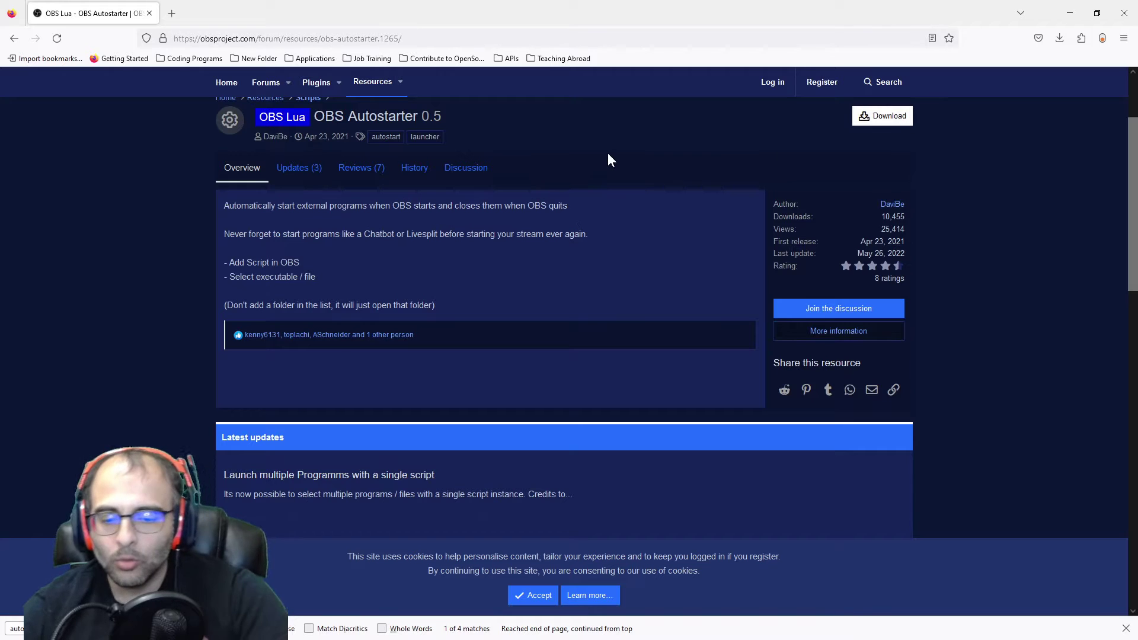
key("ctrl+shift+y")
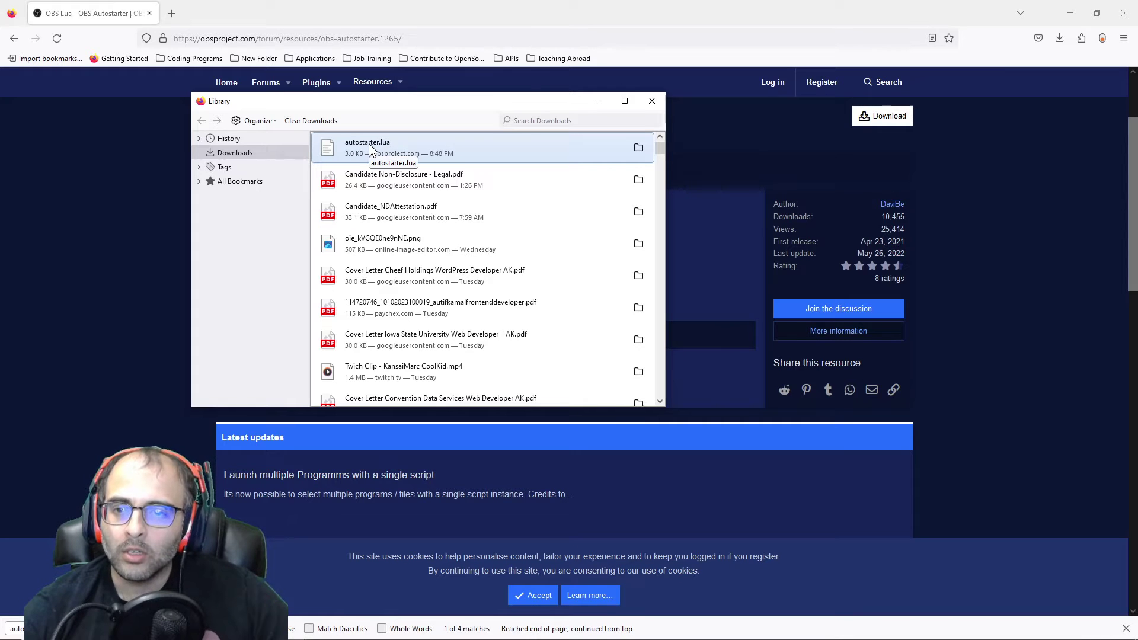
Step: Return from the downloads library to the forum page and open a new File Explorer window
left_click(123, 281)
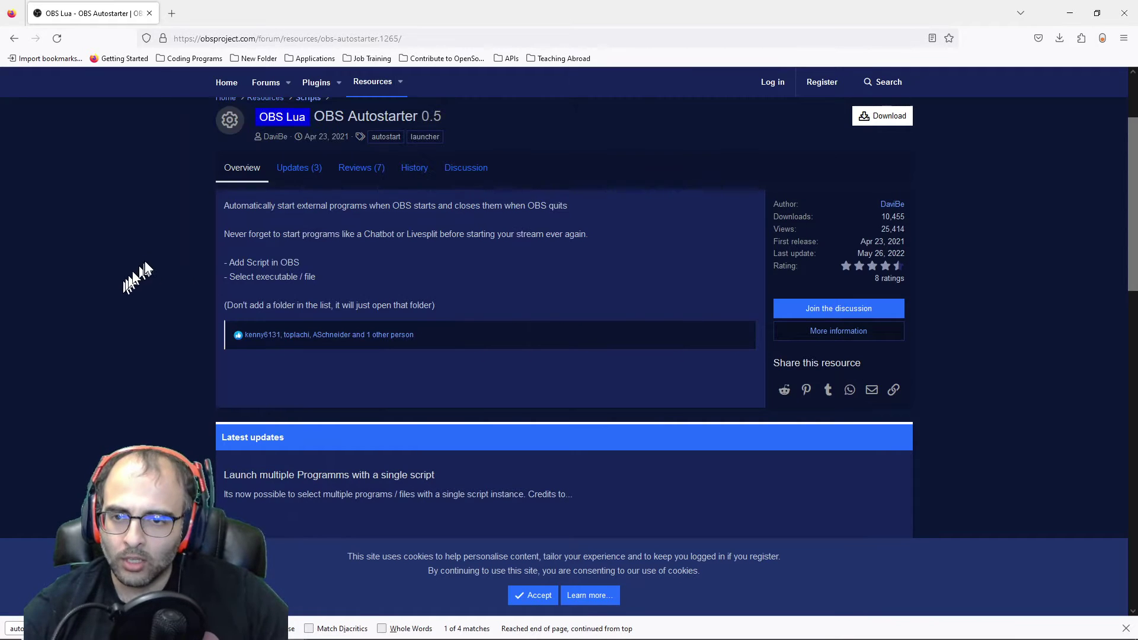
key("alt+Tab")
left_click(150, 254)
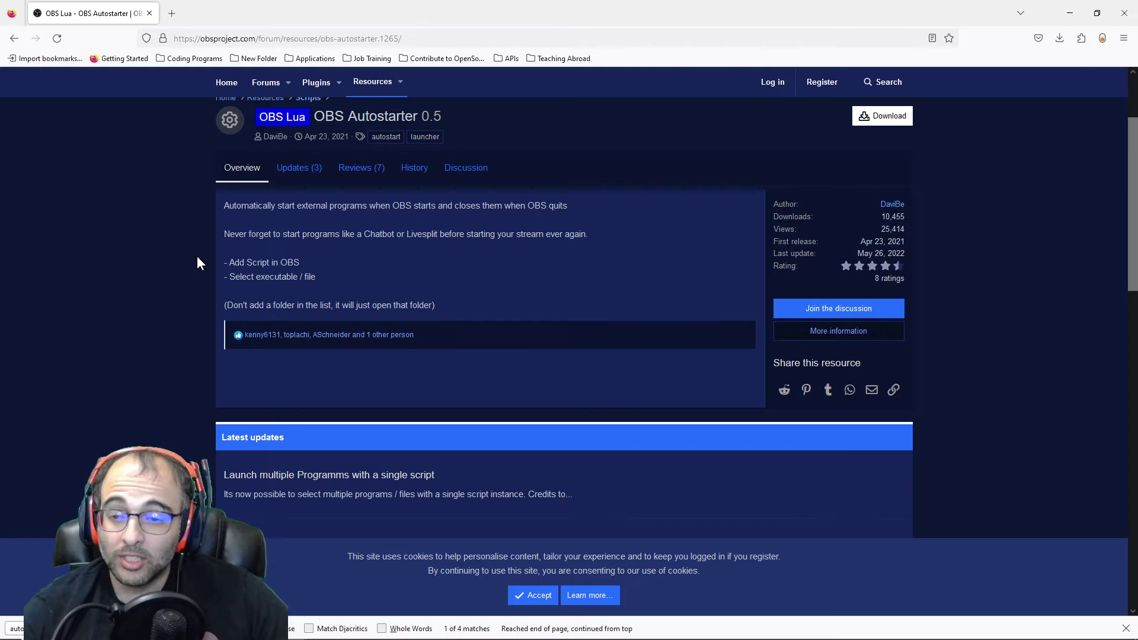
key("super+e")
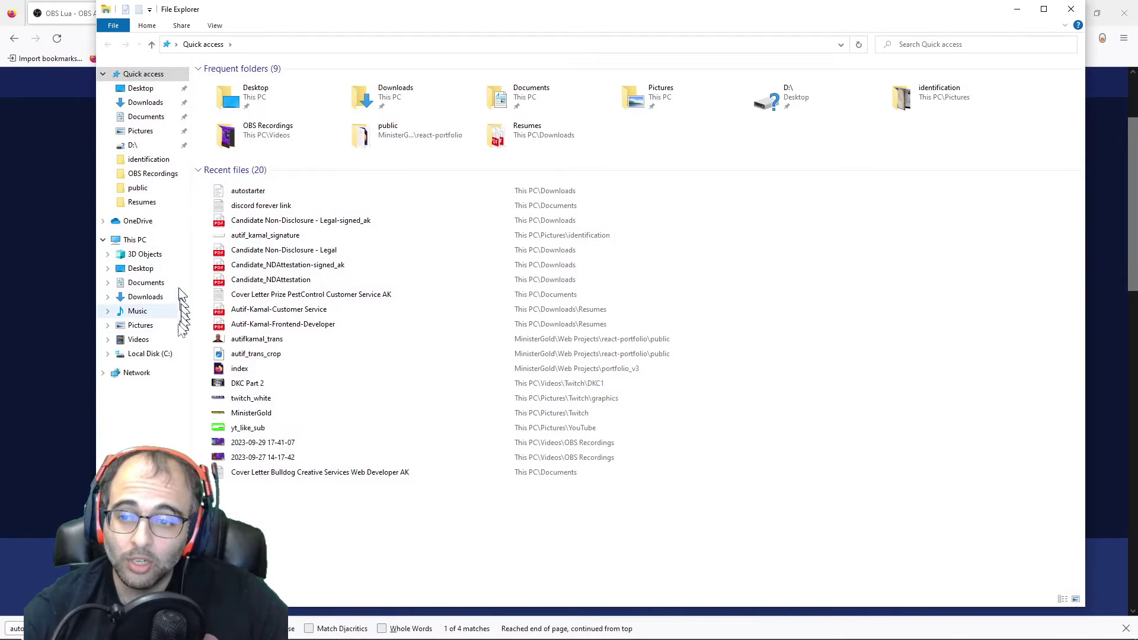
Step: Browse to C:\Program Files\obs-studio\data\obs-scripting\64bit and reveal the full address path
left_click(152, 355)
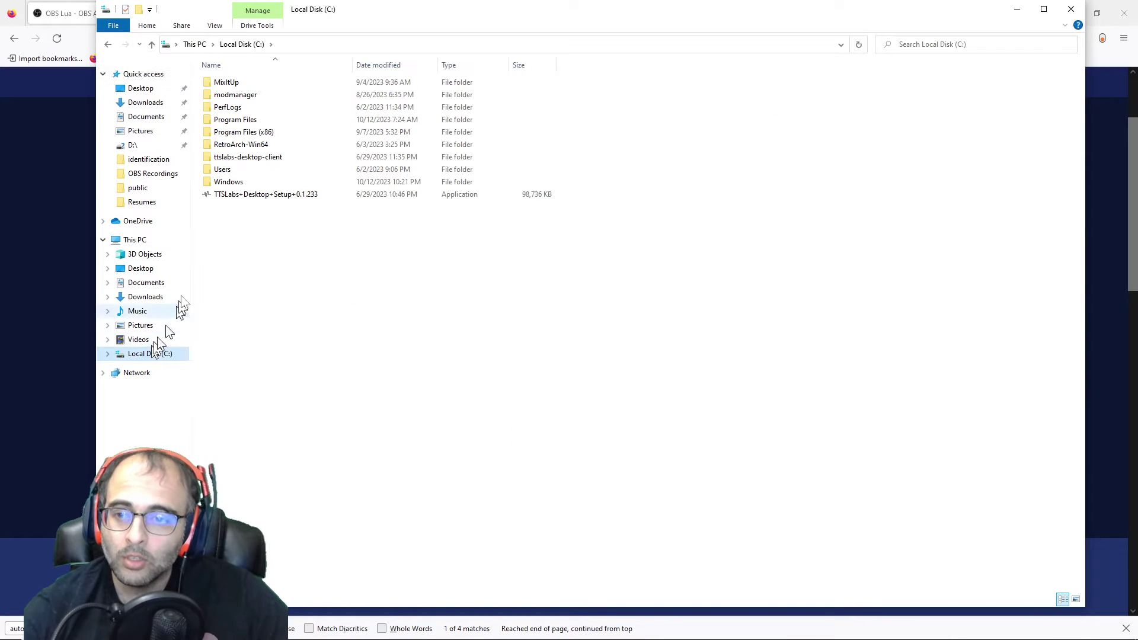
double_click(245, 120)
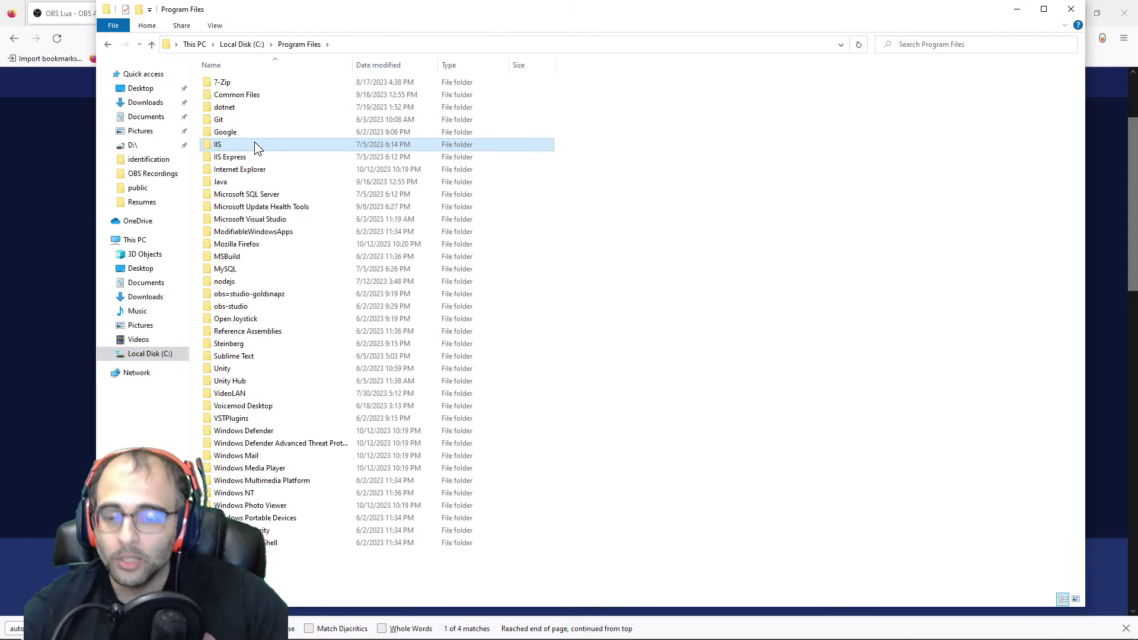
key("o")
key("o")
key("Return")
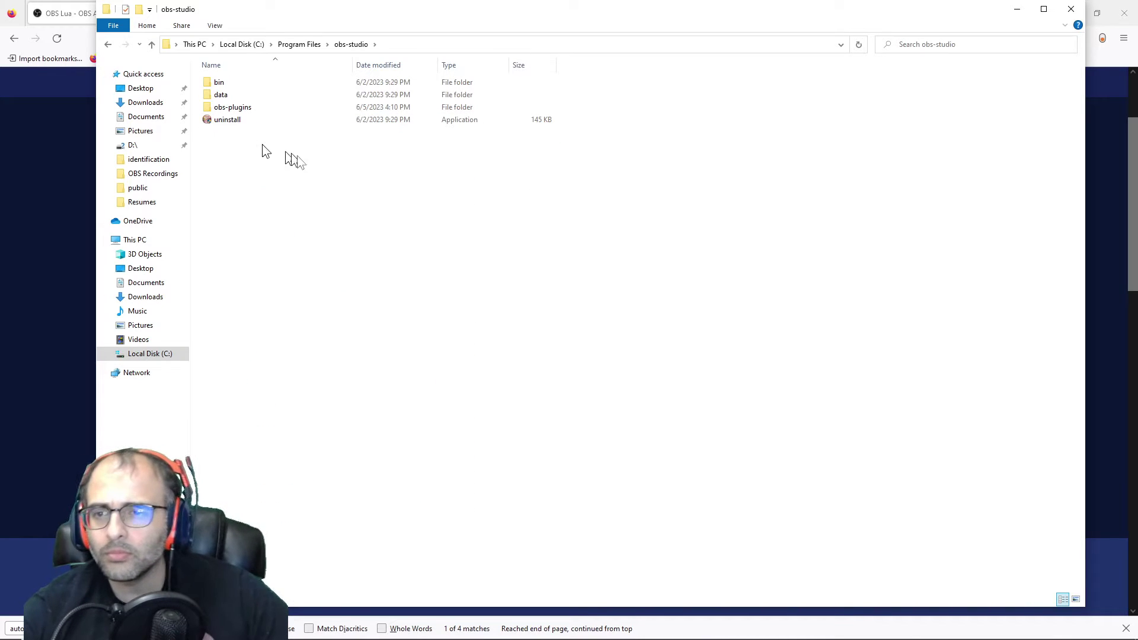
double_click(229, 95)
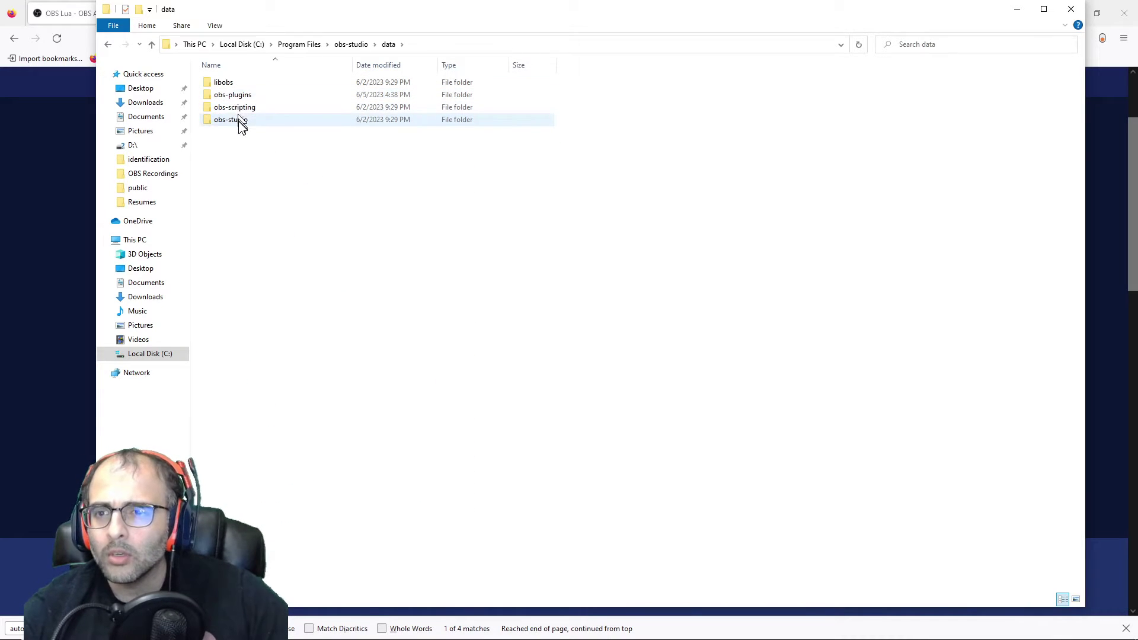
double_click(238, 111)
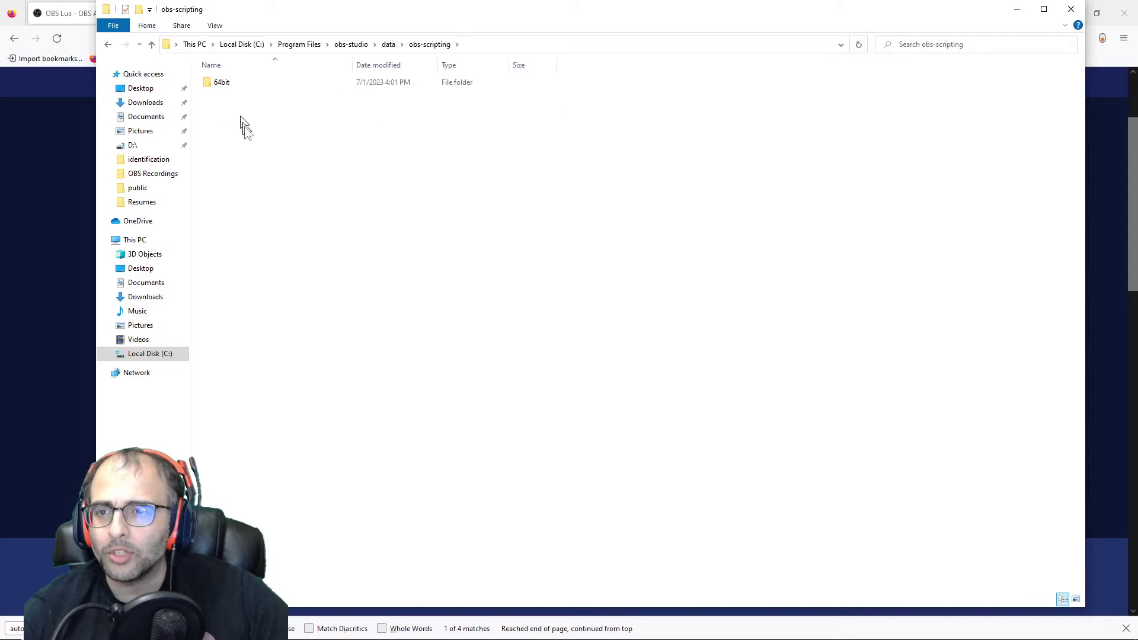
double_click(231, 83)
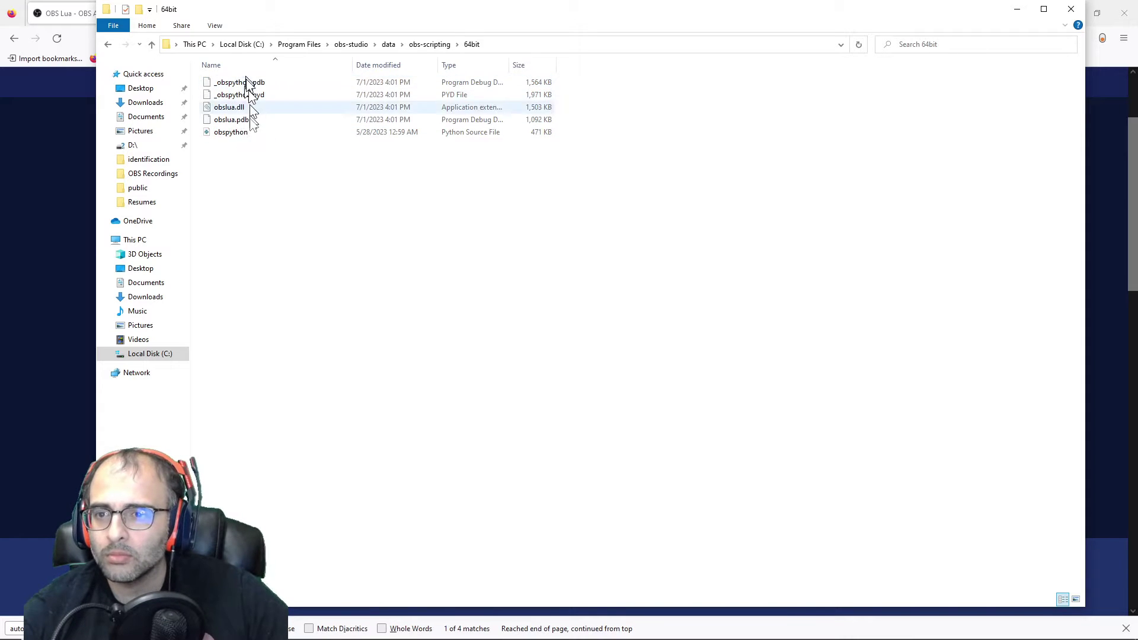
left_click(540, 43)
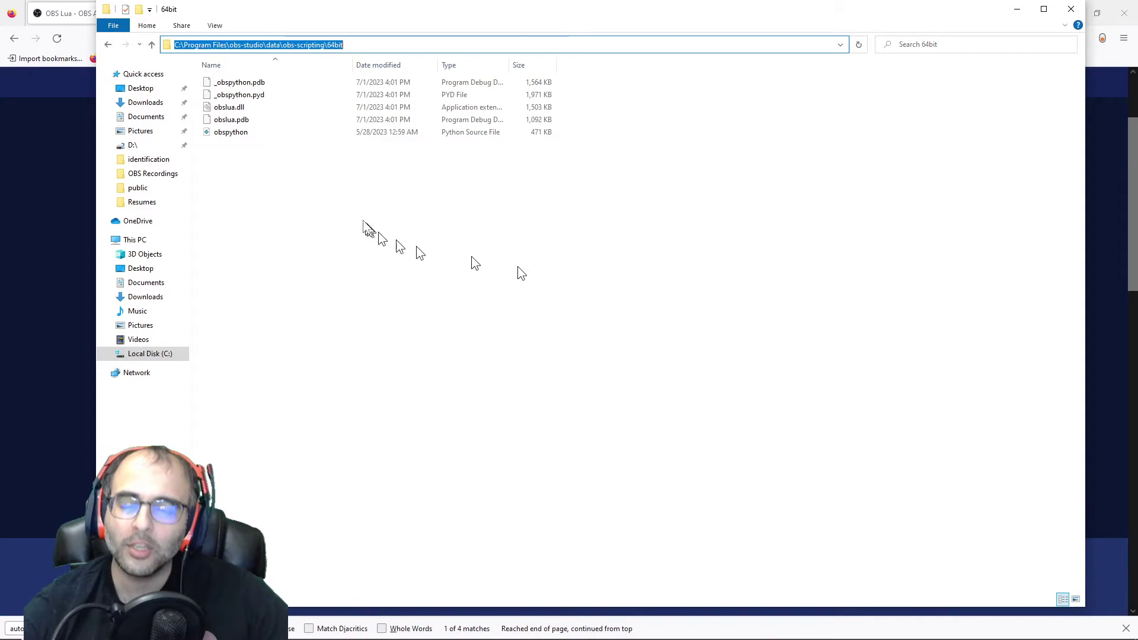
Step: Go back up four levels from 64bit to the Program Files folder
left_click(152, 44)
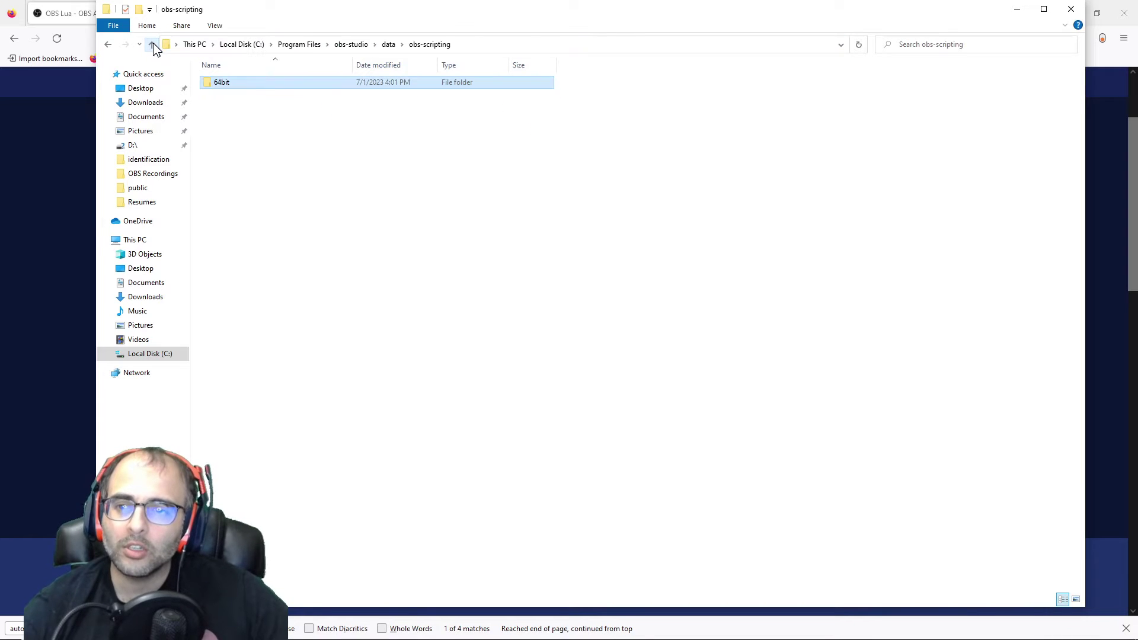
left_click(153, 44)
left_click(151, 44)
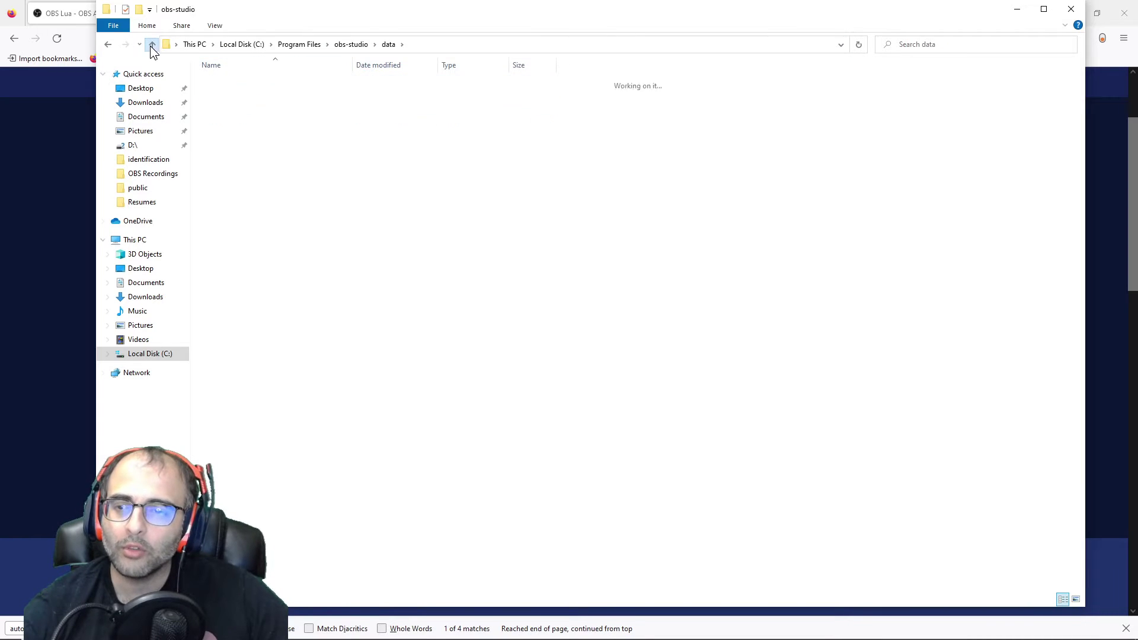
left_click(151, 44)
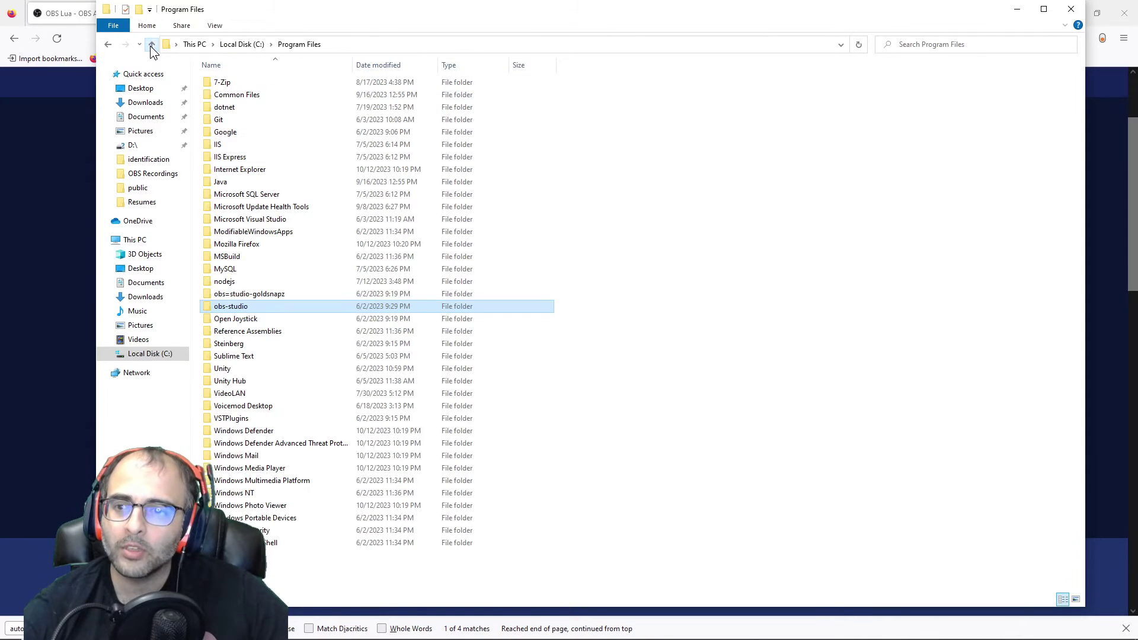
Step: Reopen obs-studio > data > obs-scripting > 64bit, then return to the forum page
double_click(240, 308)
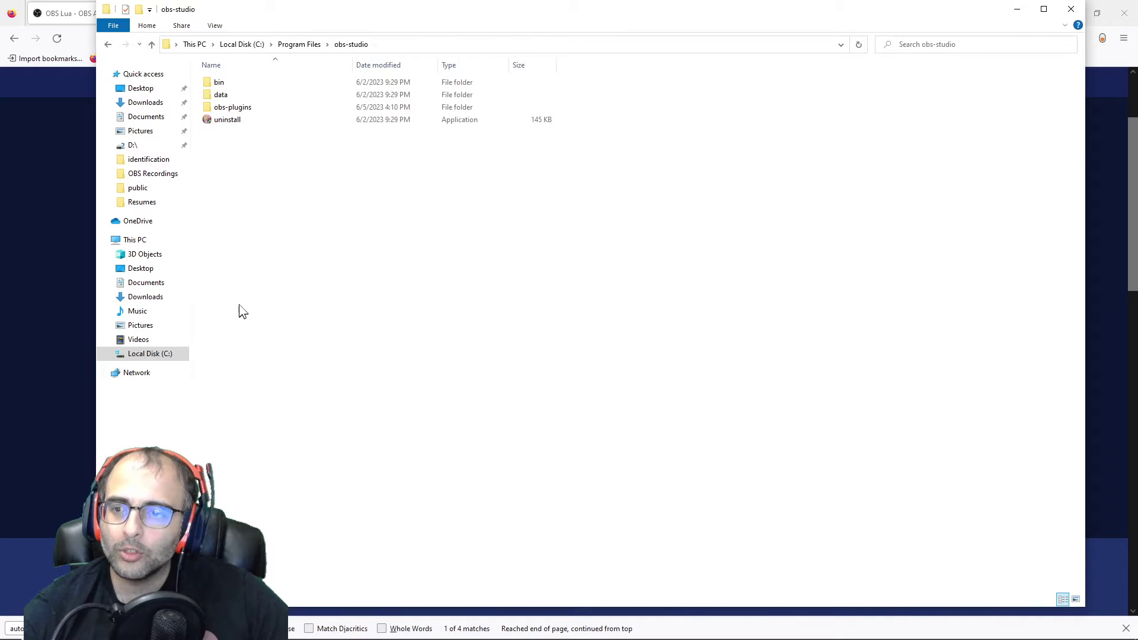
double_click(226, 96)
double_click(237, 107)
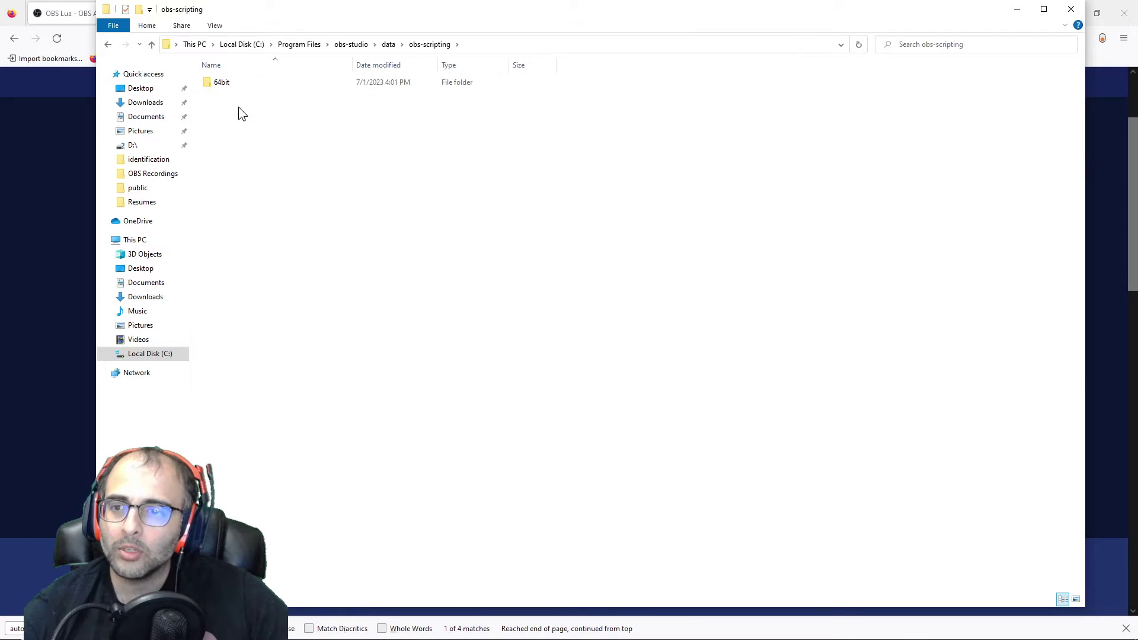
double_click(234, 83)
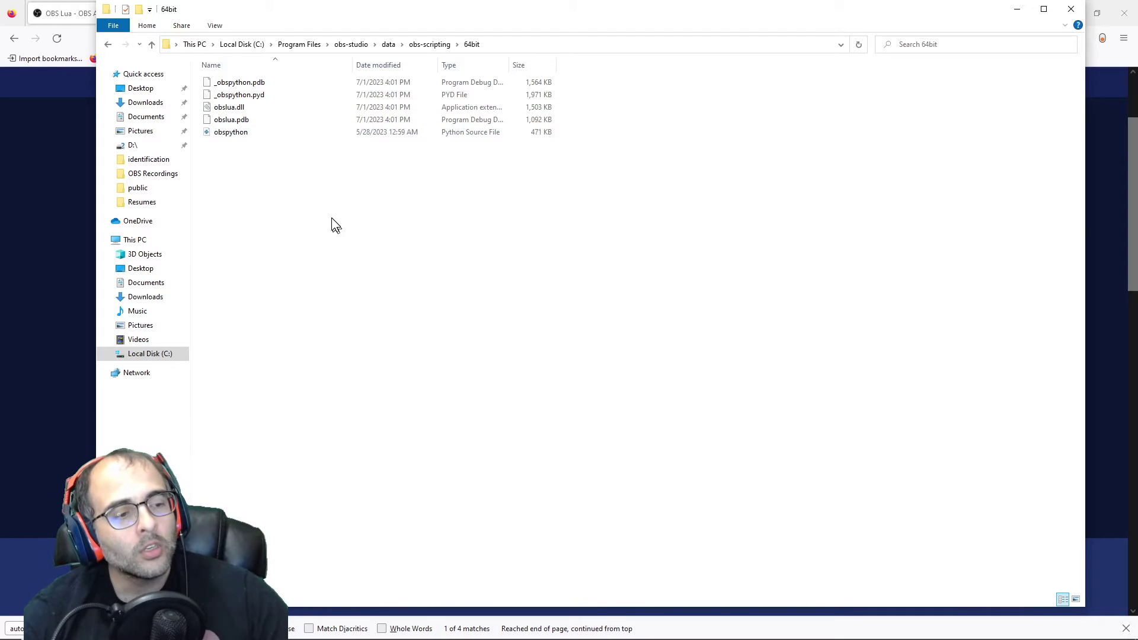
left_click(63, 371)
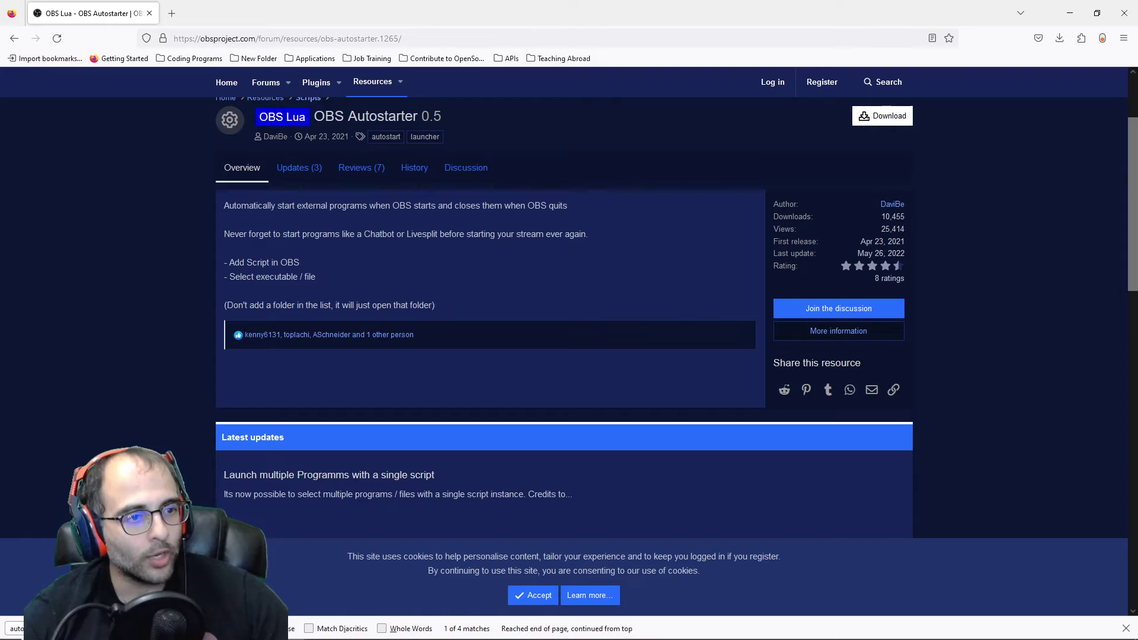
Step: Bring OBS Studio forward, maximize it, and open Scripts from the Tools menu
key("alt+Tab")
left_click_drag(852, 35, 320, 19)
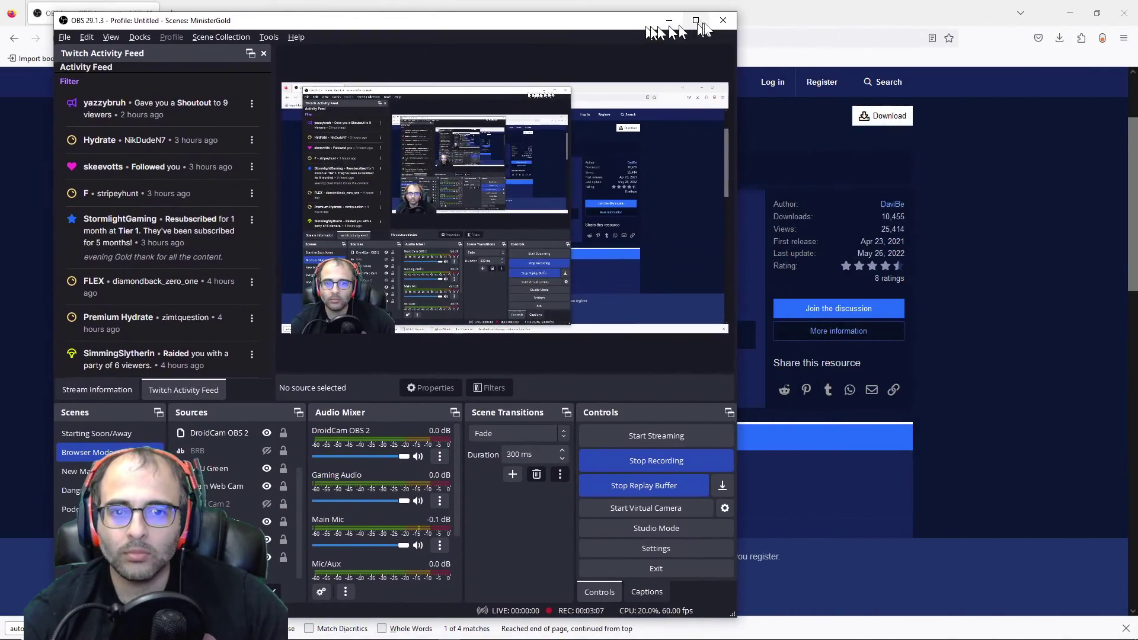
left_click(696, 15)
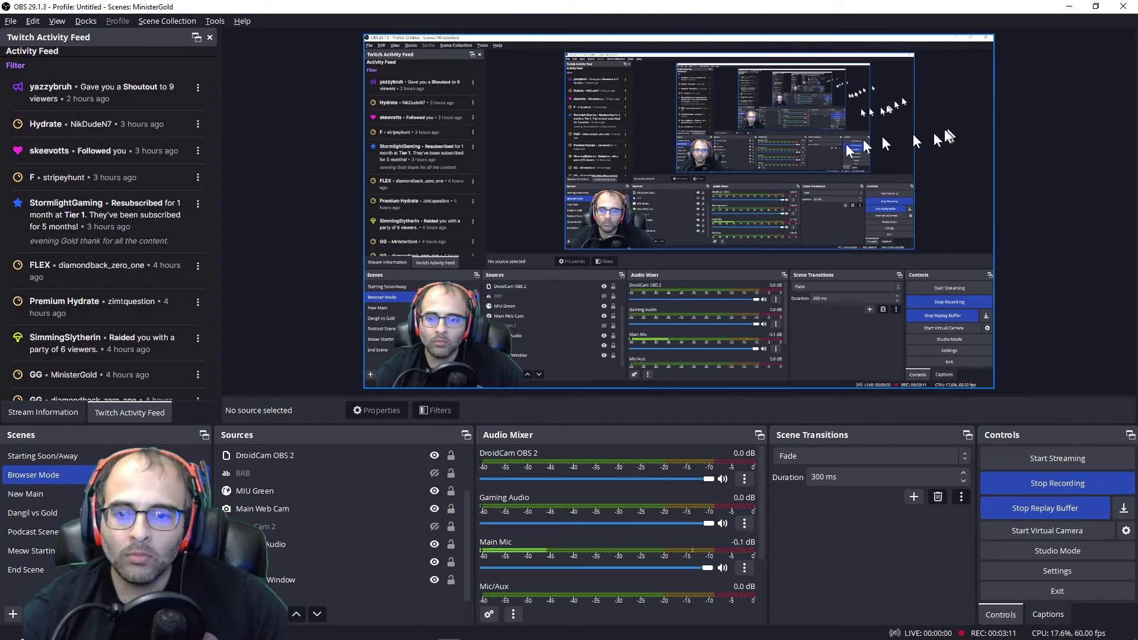
left_click(214, 21)
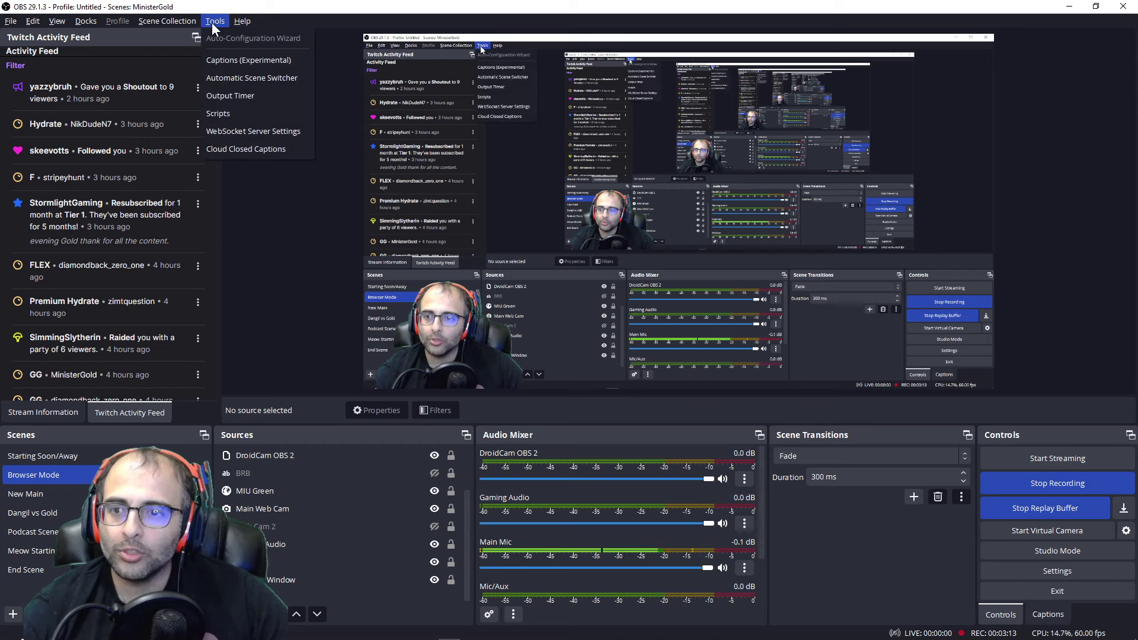
left_click(222, 110)
Step: Centre the Scripts window, add autostarter.lua, and select the MixItUp and TTSLabs Desktop entries
left_click_drag(954, 102, 706, 66)
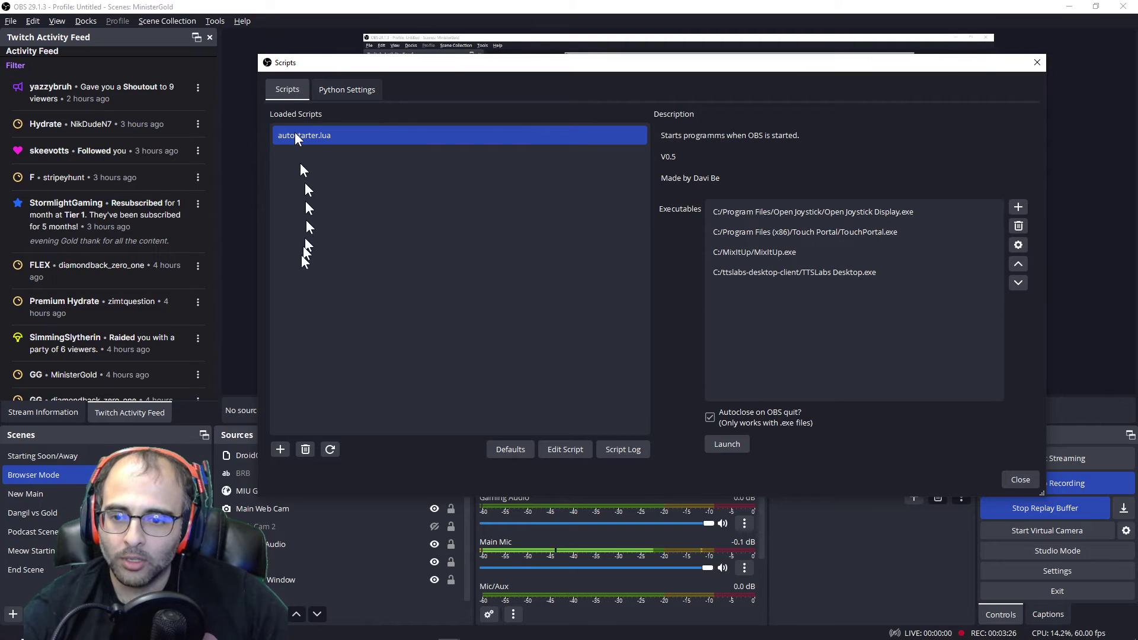
left_click(279, 450)
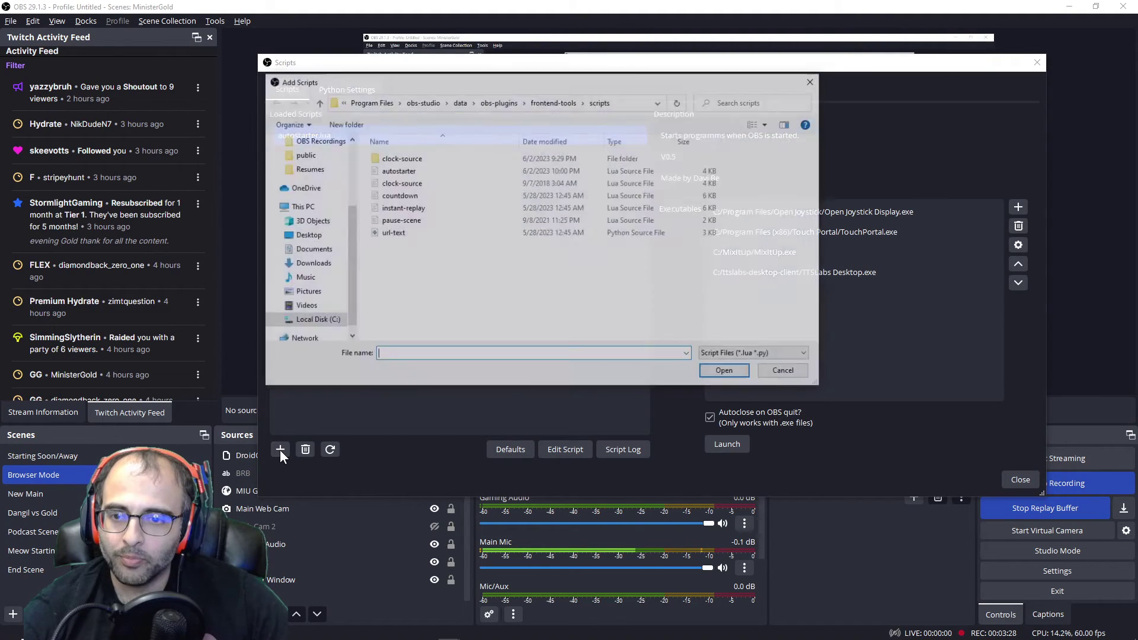
double_click(397, 170)
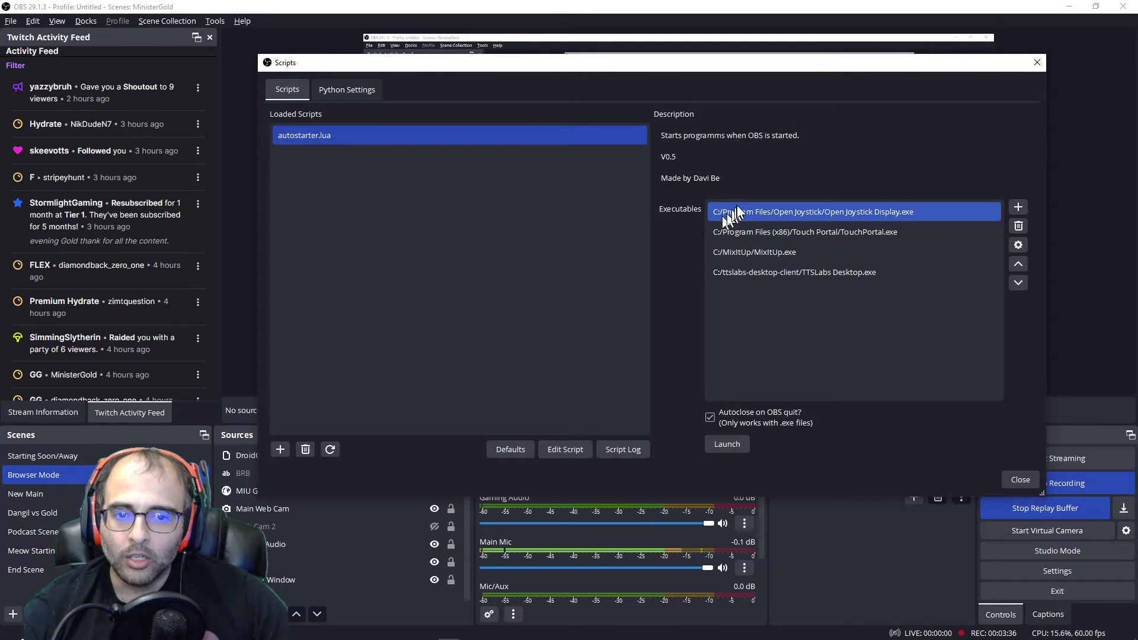
left_click(751, 259)
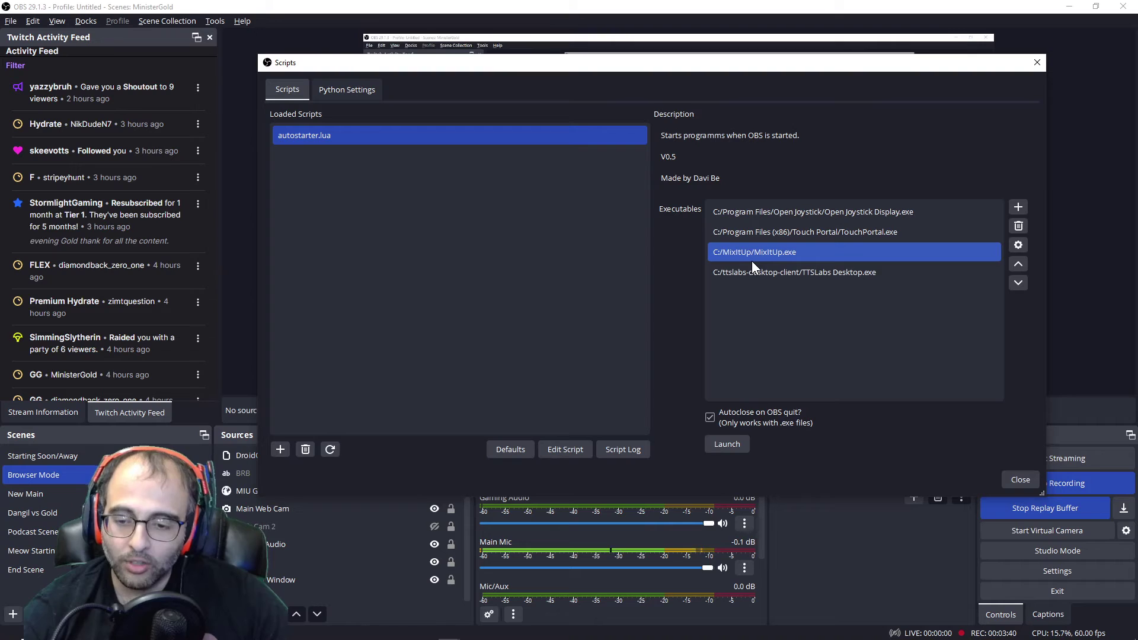
left_click(751, 265)
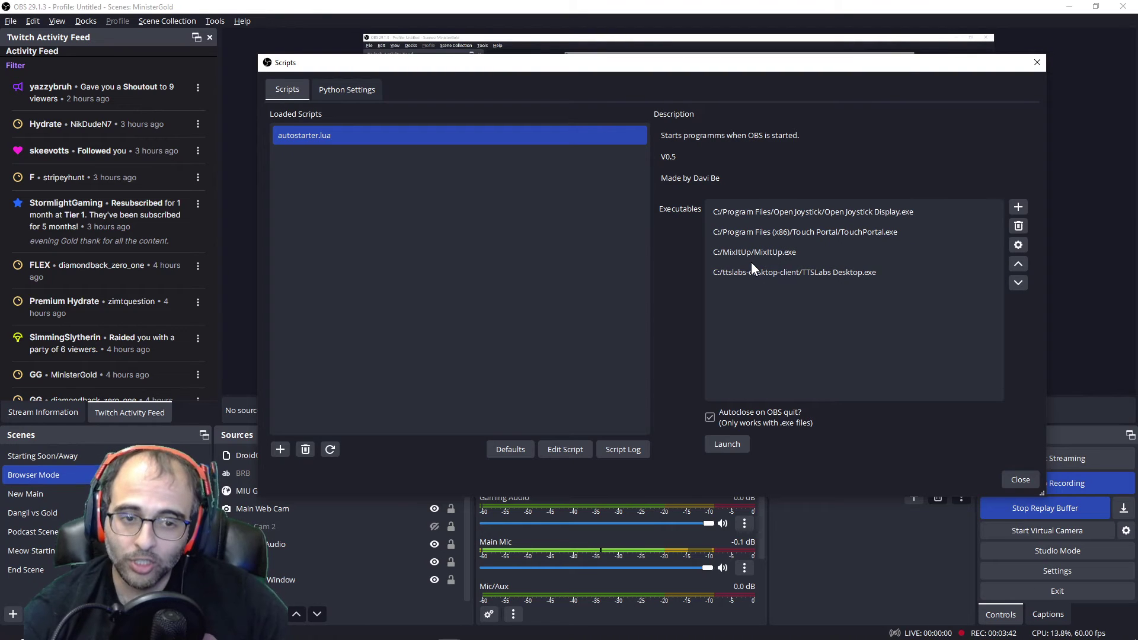
left_click(752, 260)
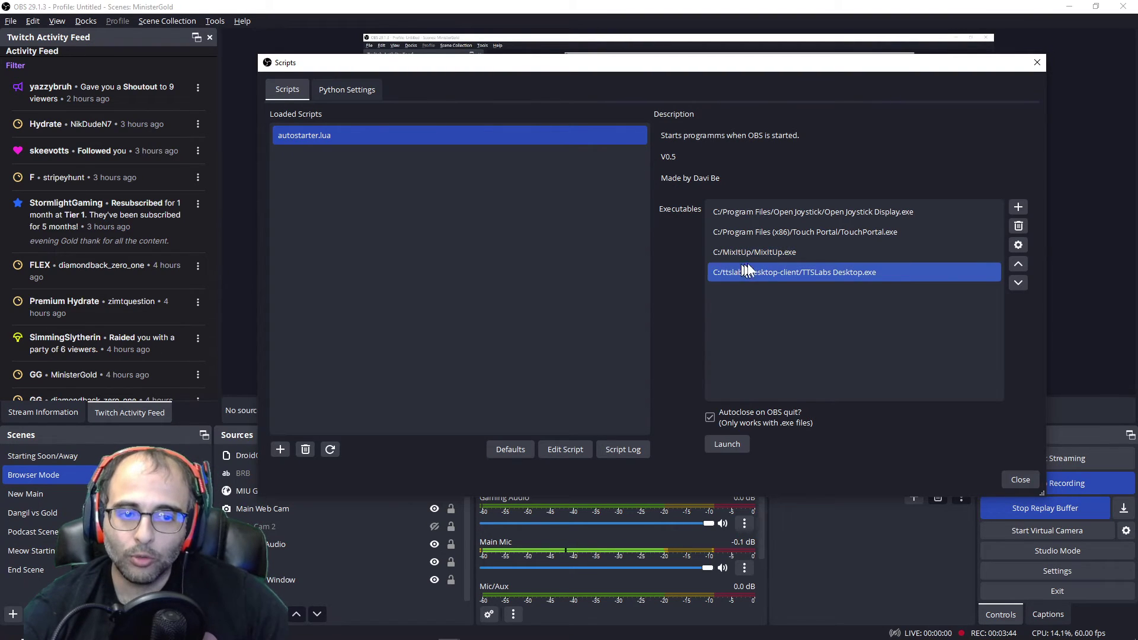
left_click(1014, 208)
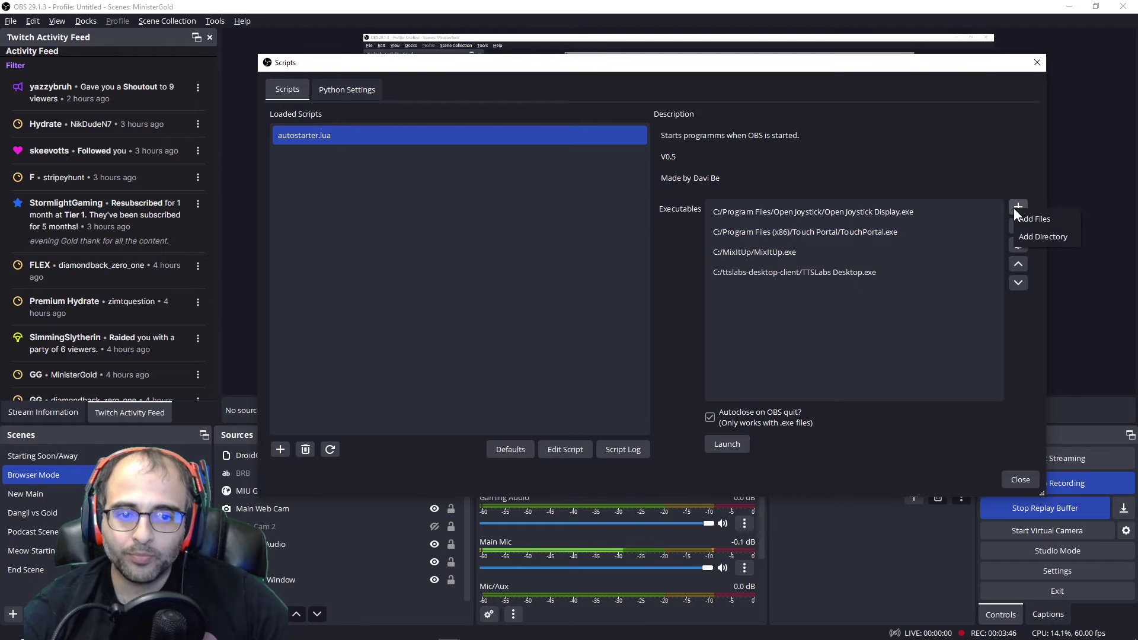
left_click(1019, 219)
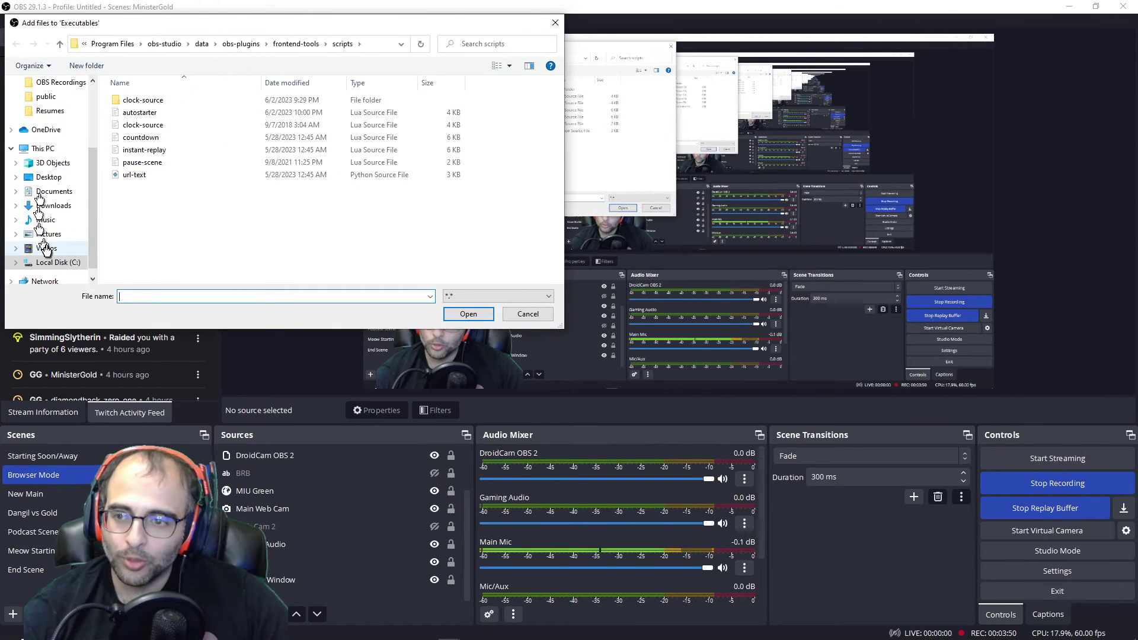
left_click(49, 264)
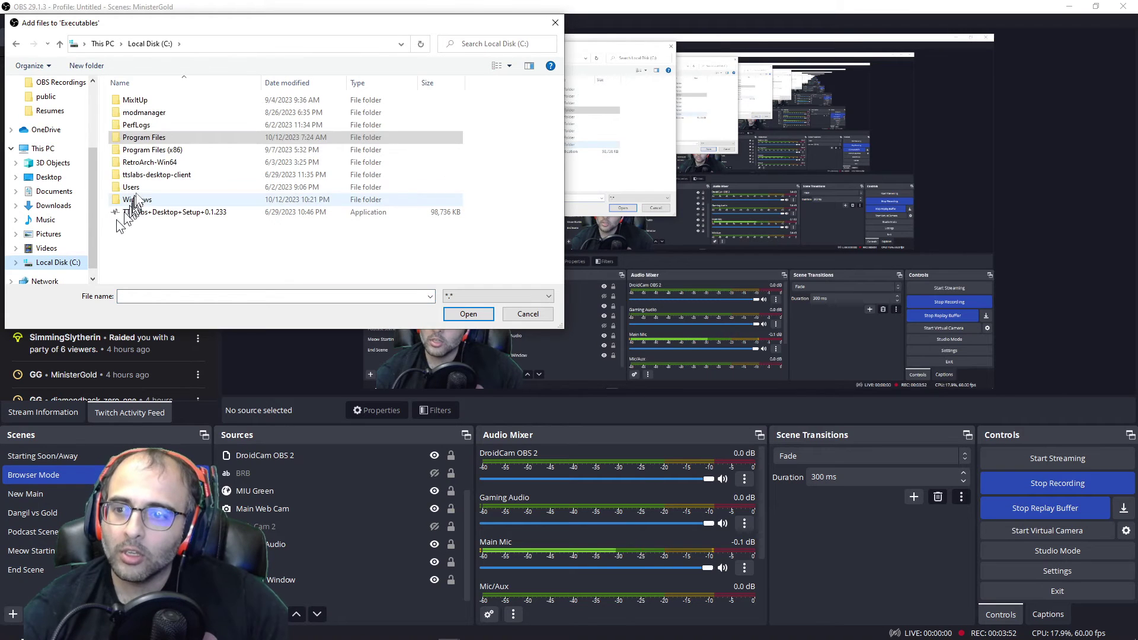
double_click(130, 100)
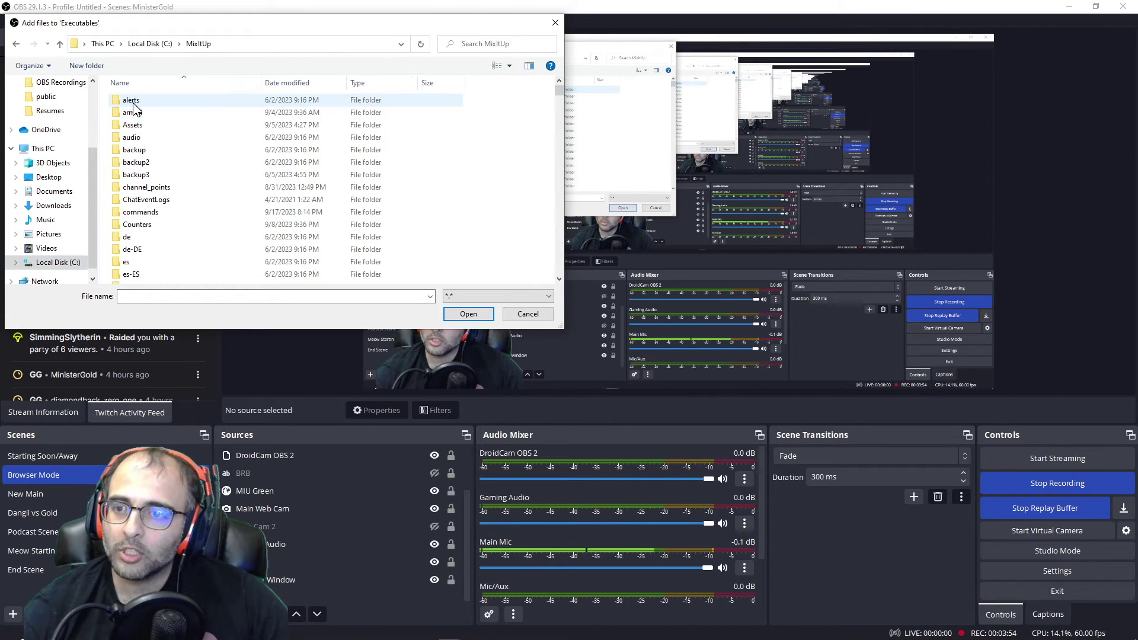
type("mixitup.api.p")
left_click(166, 158)
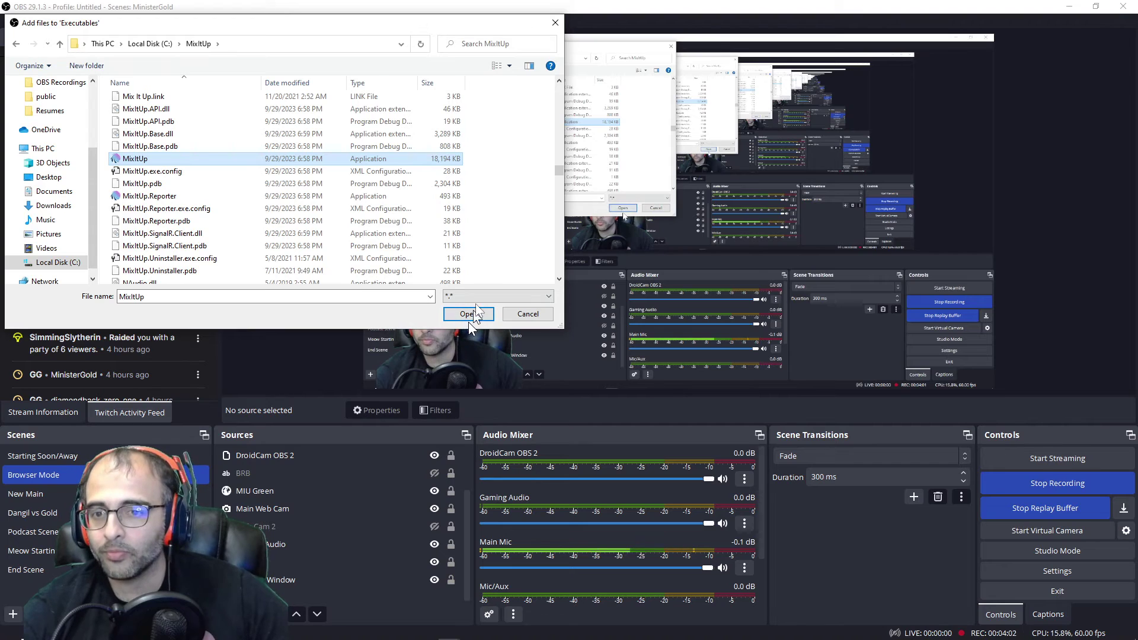
left_click(551, 26)
key("alt+Tab")
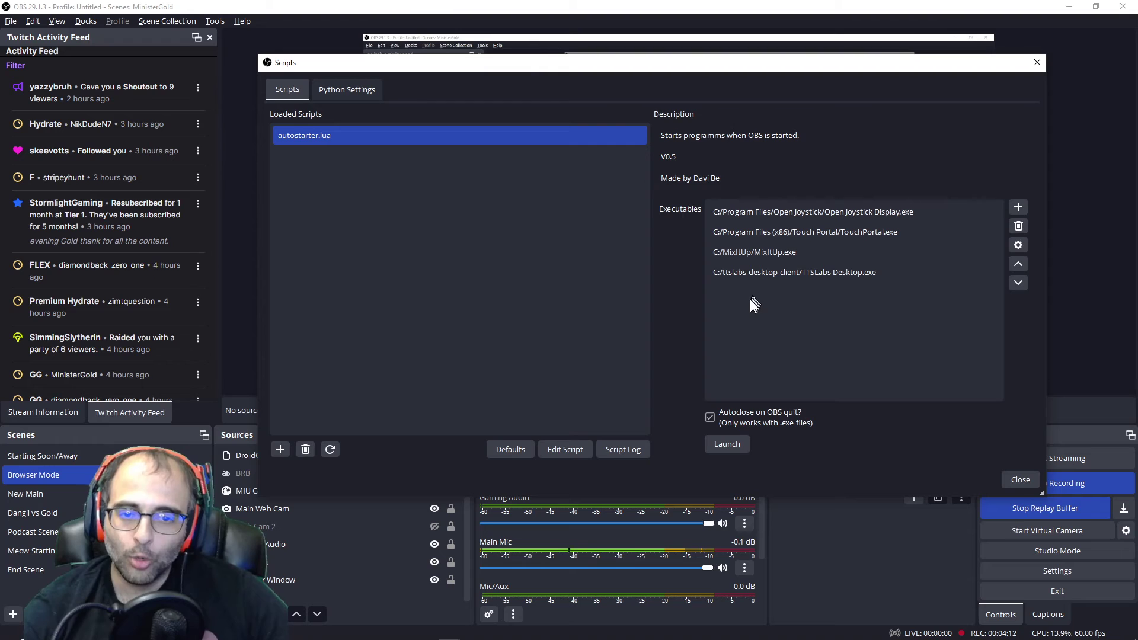
Step: Select Open Joystick Display, TouchPortal, MixItUp and TTSLabs Desktop in turn, then close Scripts
left_click(868, 212)
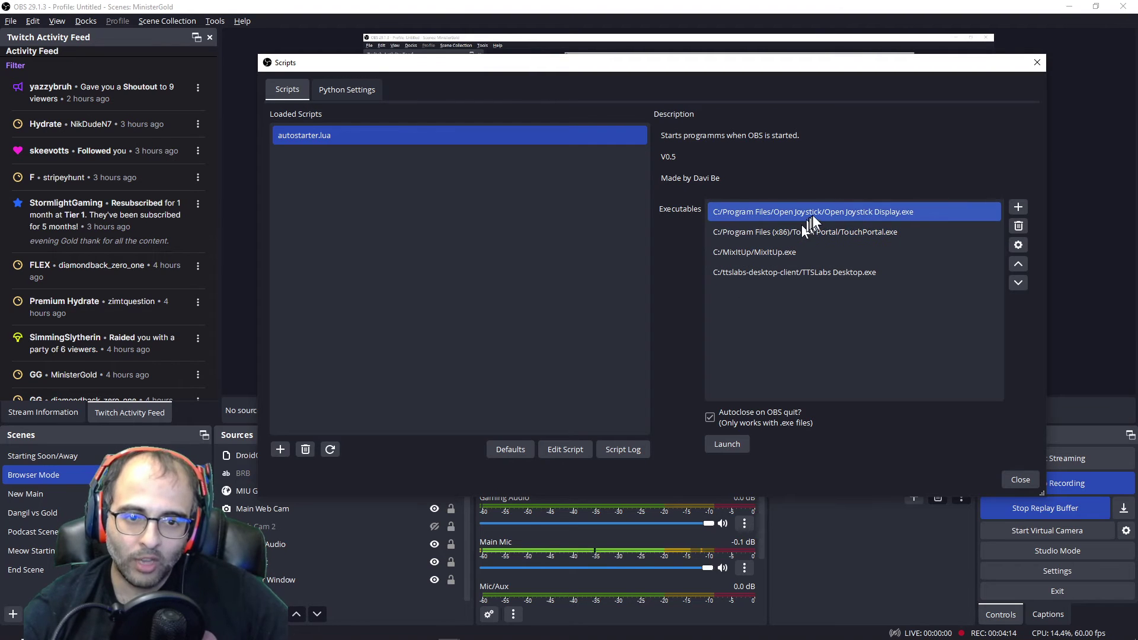
left_click(856, 232)
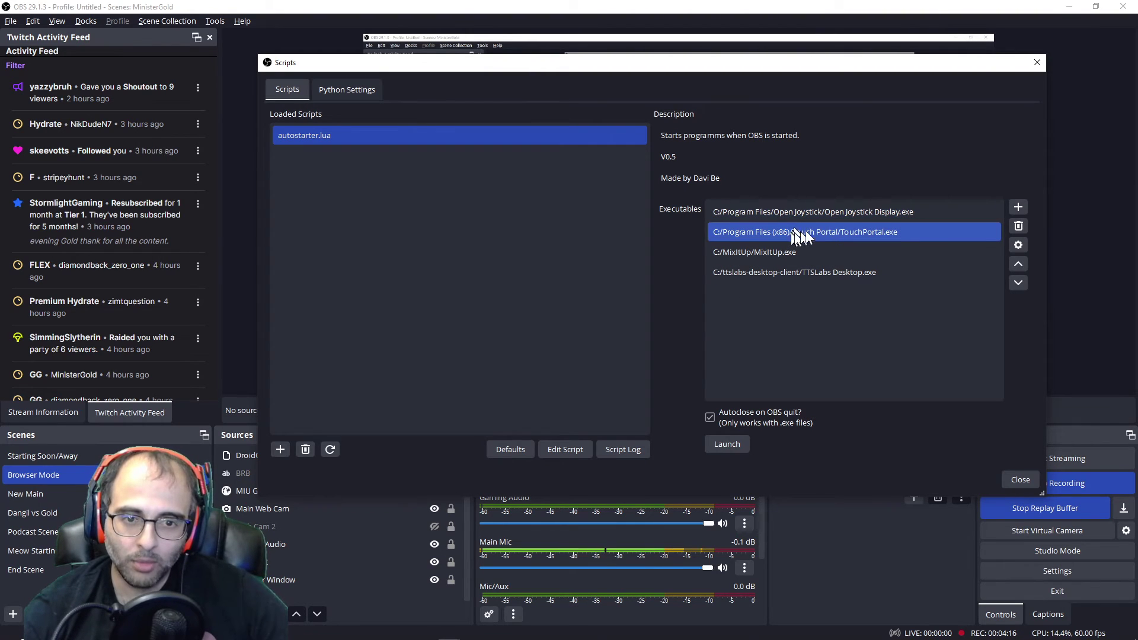
left_click(798, 251)
left_click(777, 273)
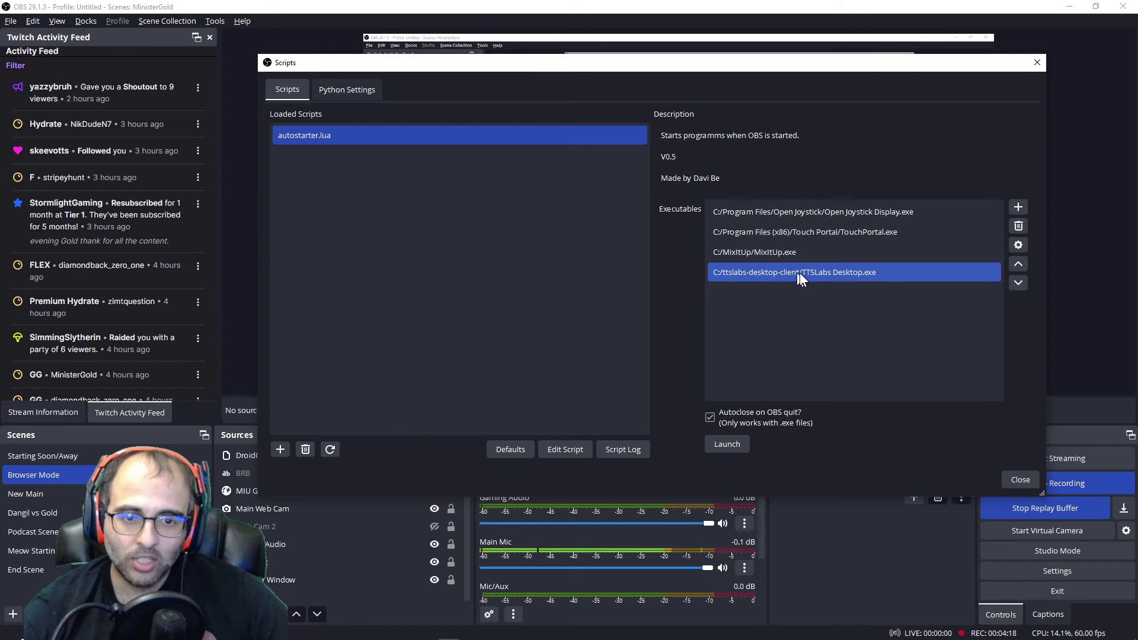
left_click(874, 304)
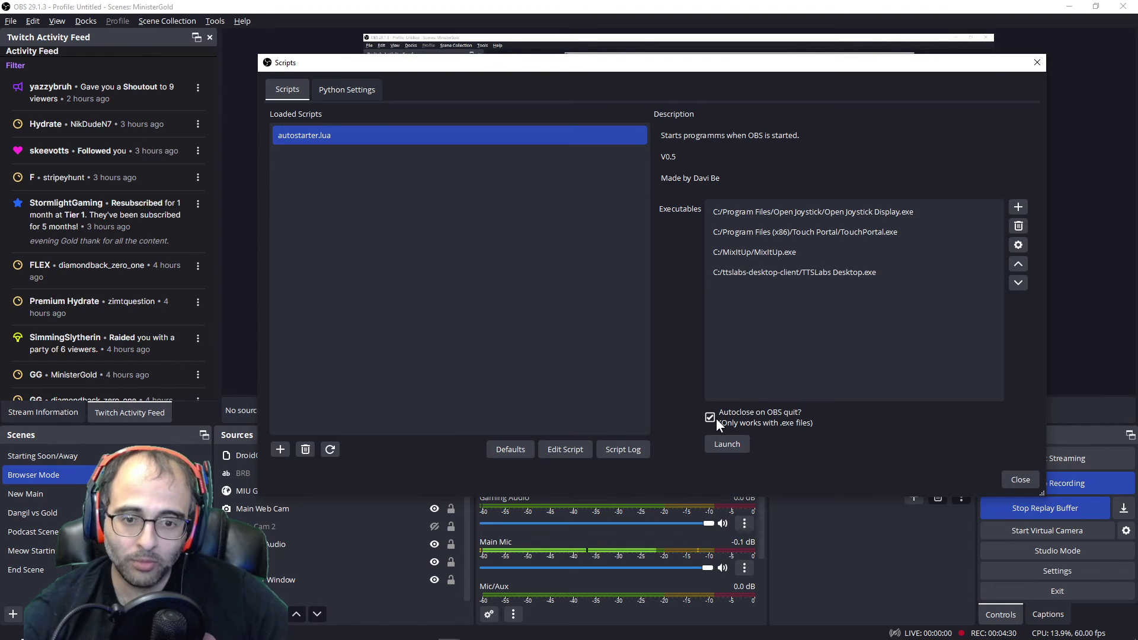
left_click(1019, 480)
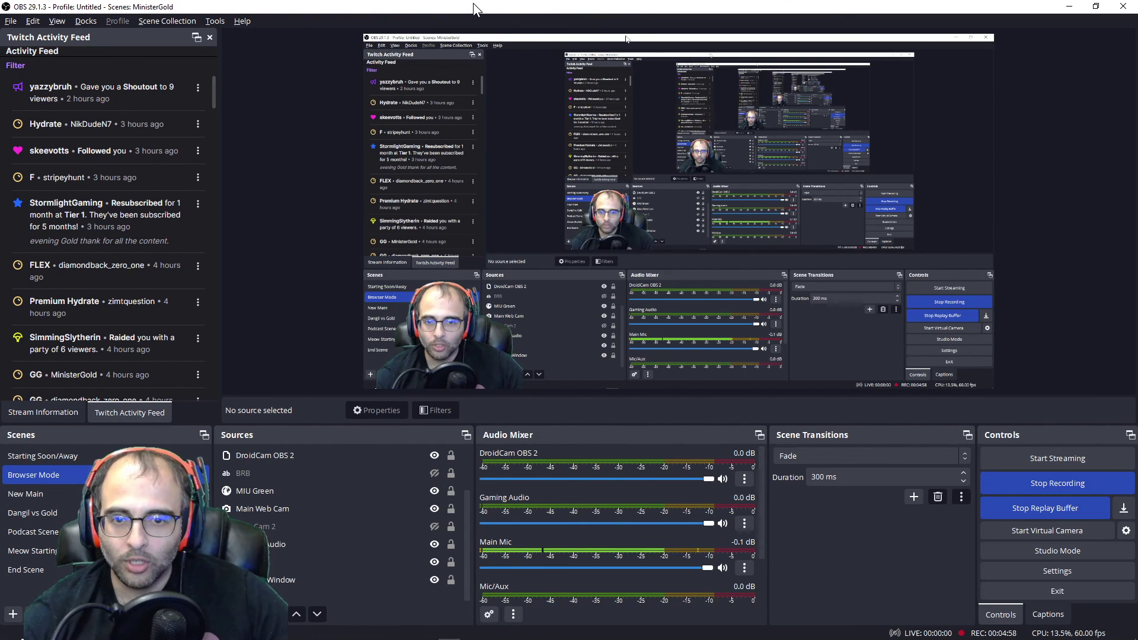
Step: Un-maximize the OBS window by dragging its title bar toward the right screen
left_click_drag(681, 8, 1137, 18)
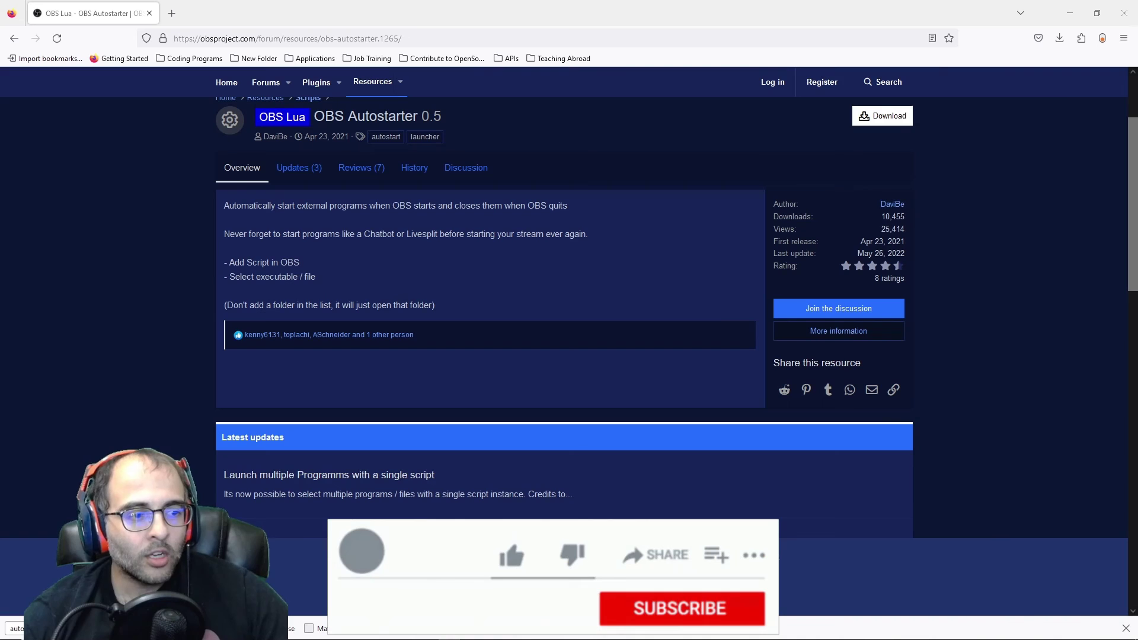